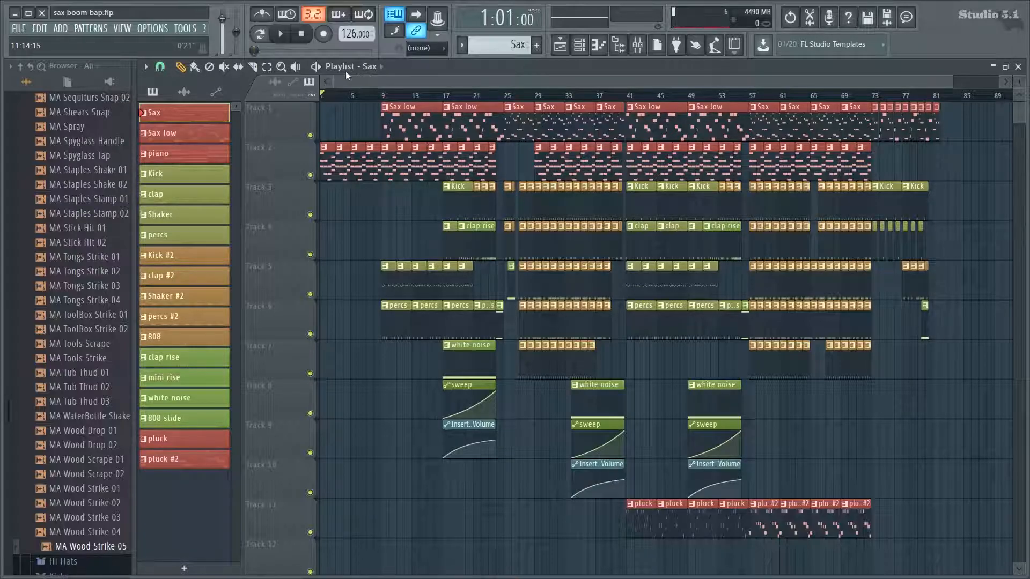
{"action": "mouse_move", "coordinate": [344, 96]}
{"action": "left_mouse_down"}
{"action": "mouse_move", "coordinate": [649, 97]}
{"action": "mouse_move", "coordinate": [286, 100]}
{"action": "left_mouse_up"}
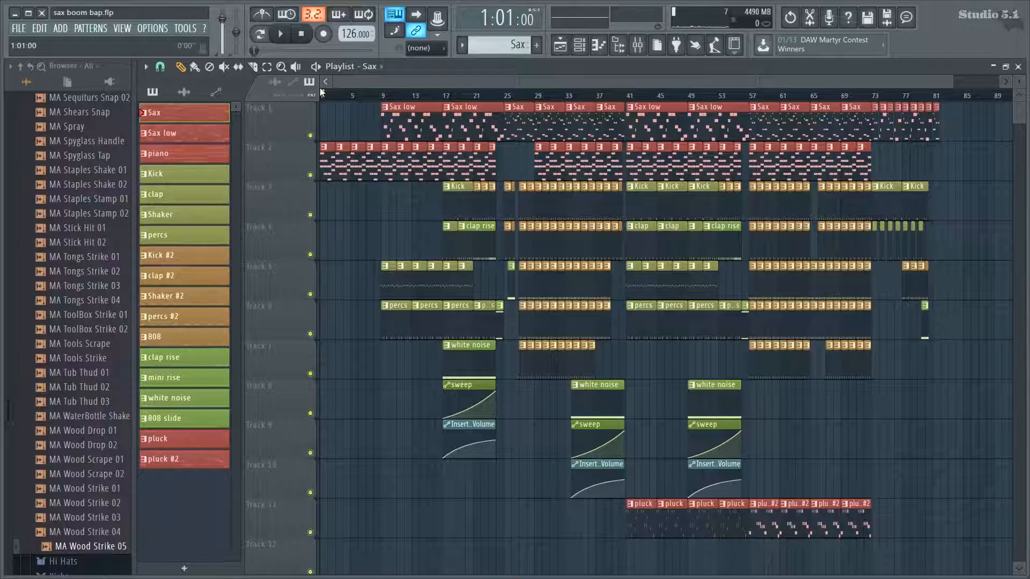
{"action": "mouse_move", "coordinate": [343, 95]}
{"action": "left_mouse_down"}
{"action": "mouse_move", "coordinate": [488, 90]}
{"action": "mouse_move", "coordinate": [326, 90]}
{"action": "mouse_move", "coordinate": [541, 92]}
{"action": "mouse_move", "coordinate": [500, 92]}
{"action": "left_mouse_up"}
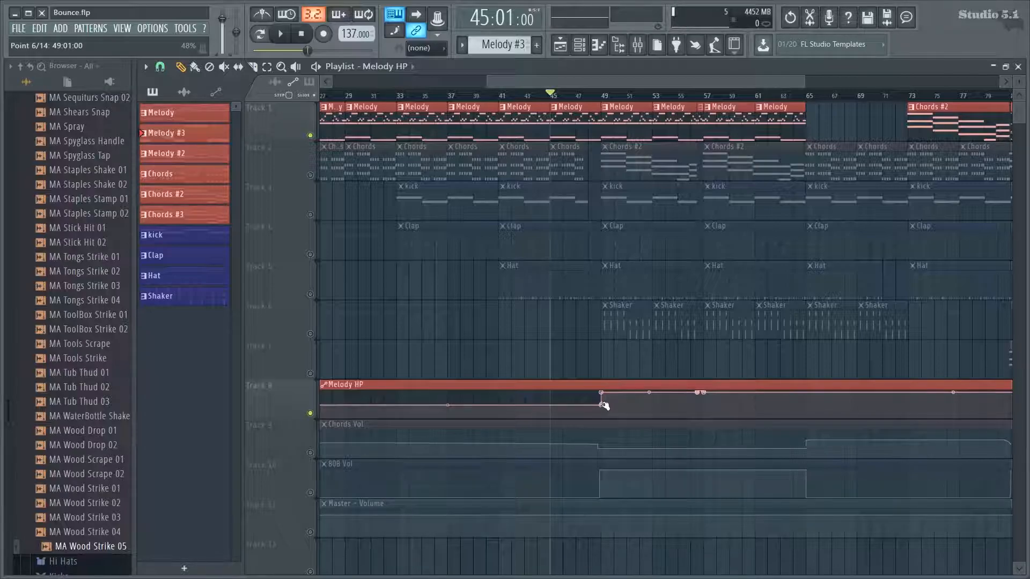
Examine the low-pass curve of the second Fruity parametric EQ 2 on mixer Insert 5, then close the EQ and mixer.
{"action": "left_click", "coordinate": [637, 45]}
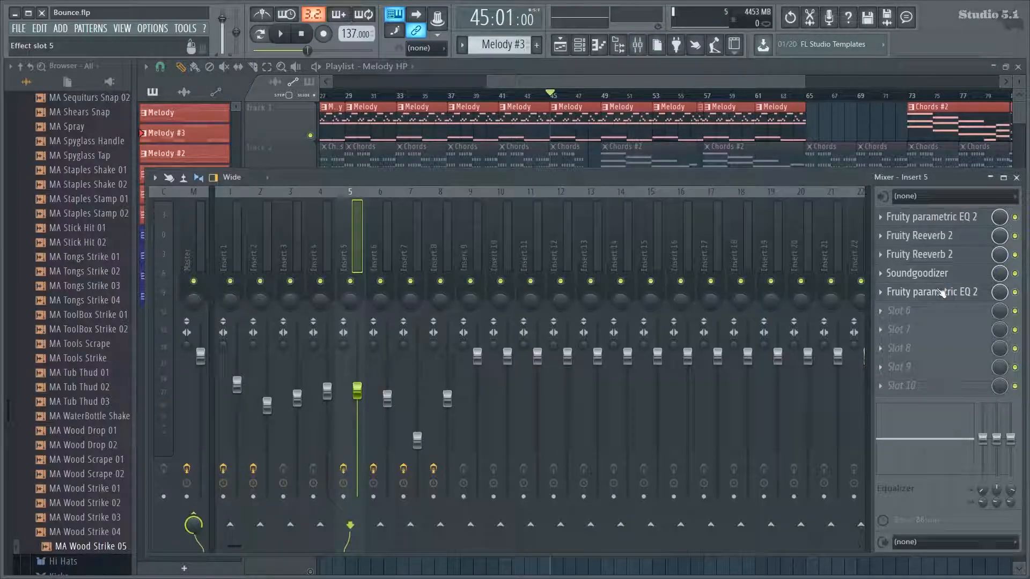
{"action": "left_click", "coordinate": [941, 293]}
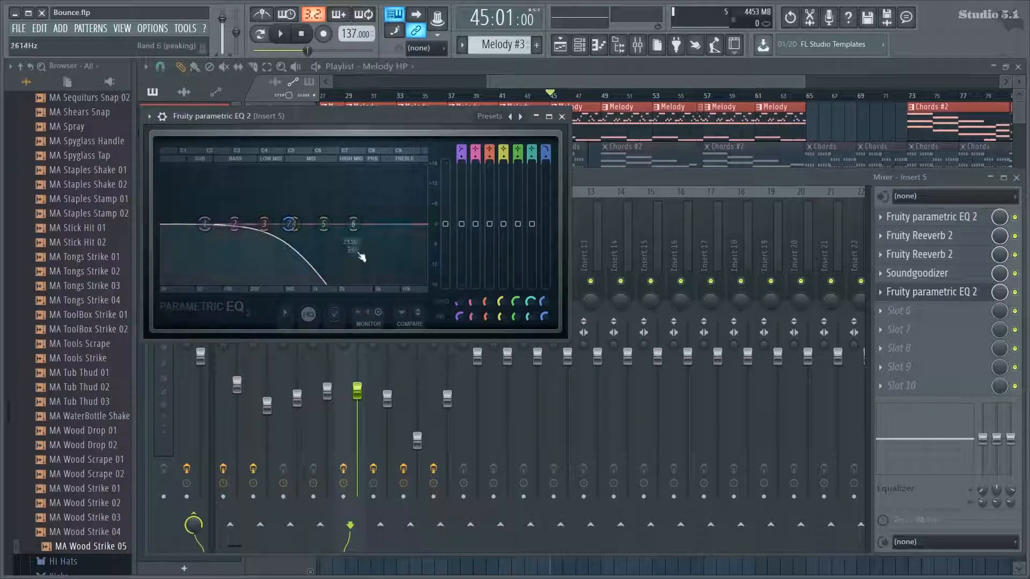
{"action": "left_click", "coordinate": [562, 117]}
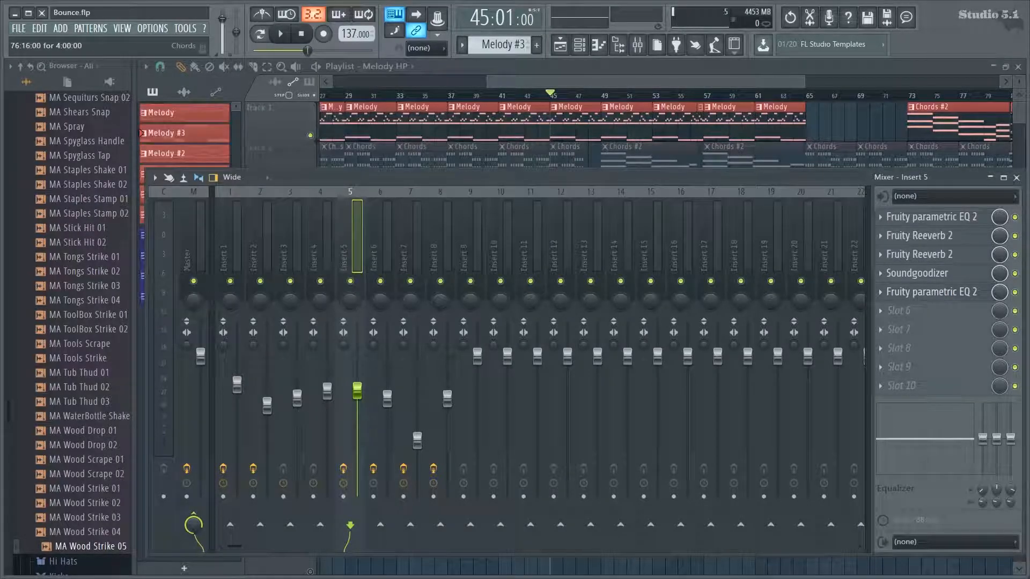
{"action": "left_click", "coordinate": [1017, 178]}
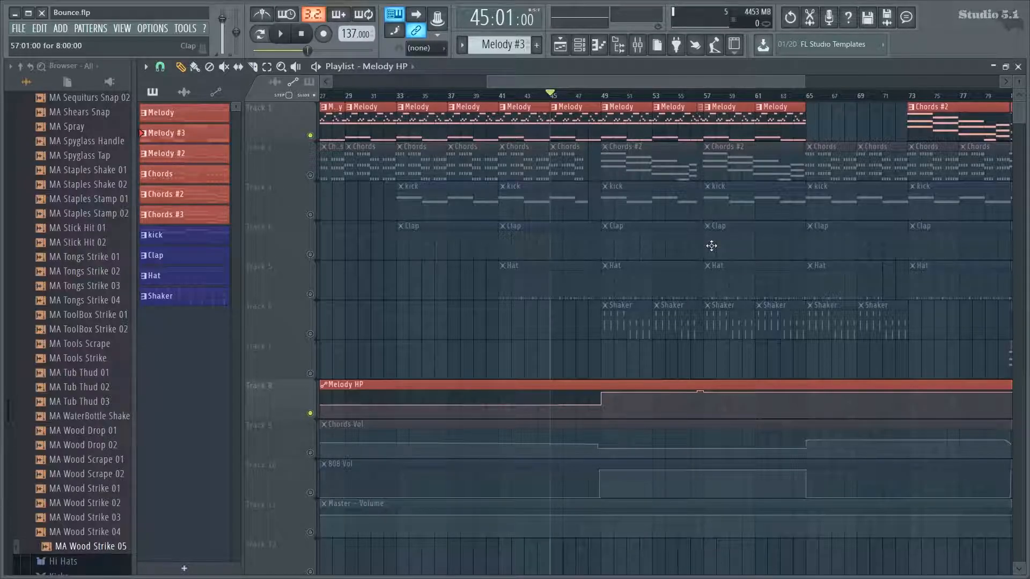
Play the soloed melody and its Melody HP automation from bar 45 past the change at bar 49, then stop.
{"action": "key", "text": "space"}
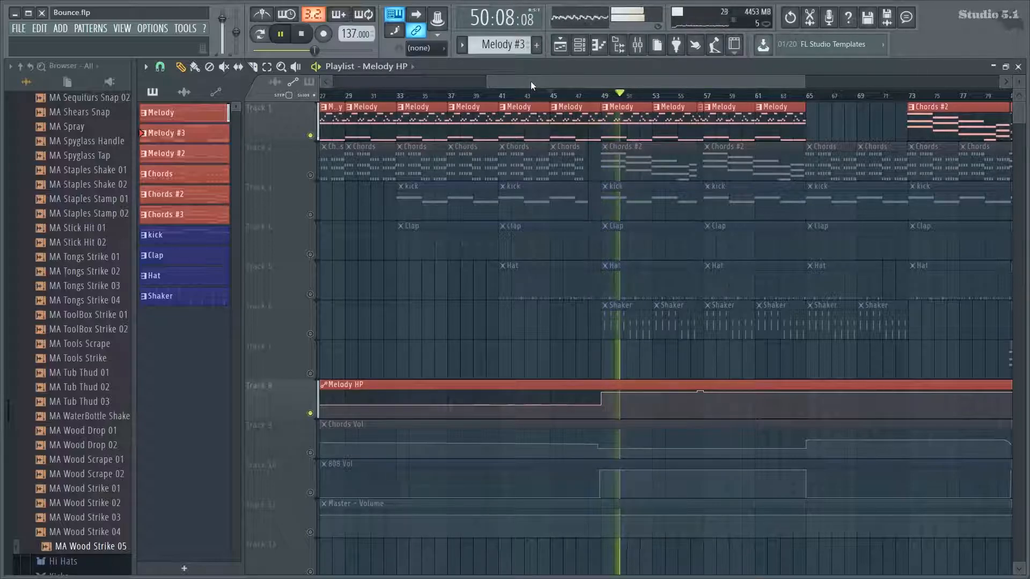
{"action": "key", "text": "space"}
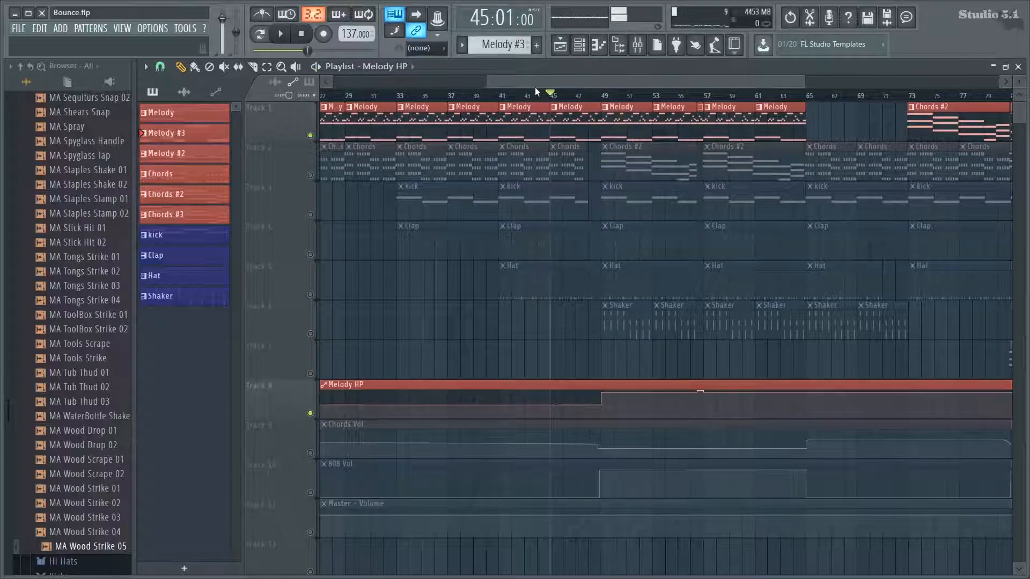
Unsolo Track 1 to re-enable all playlist tracks and play the full arrangement from bar 45 past bar 49.
{"action": "right_click", "coordinate": [312, 136]}
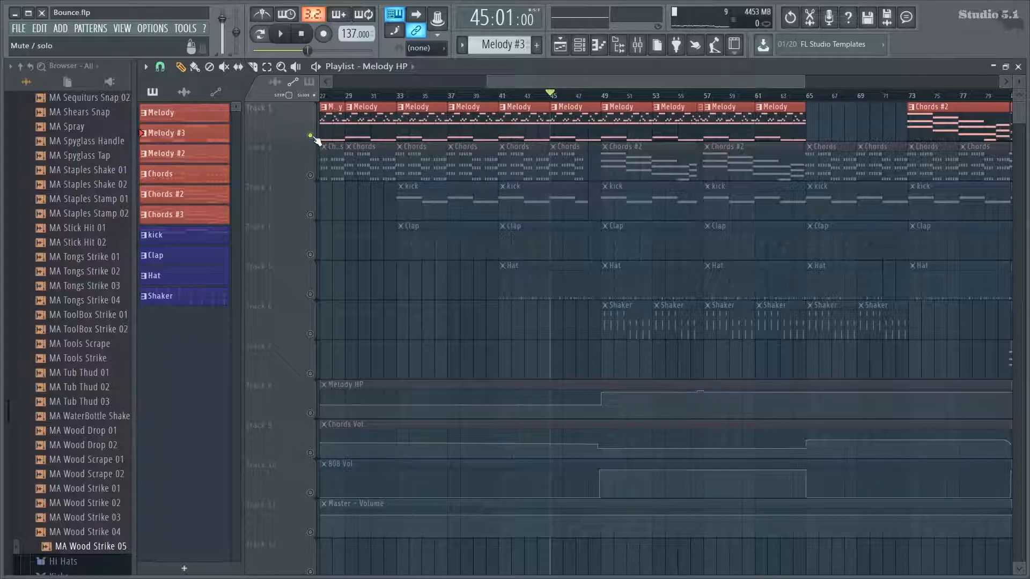
{"action": "right_click", "coordinate": [313, 136]}
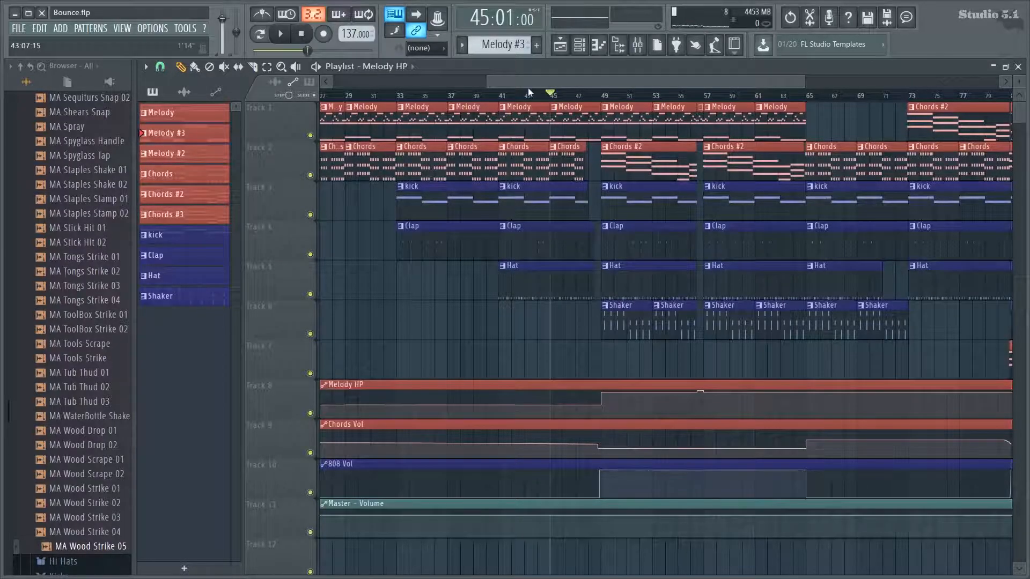
{"action": "key", "text": "space"}
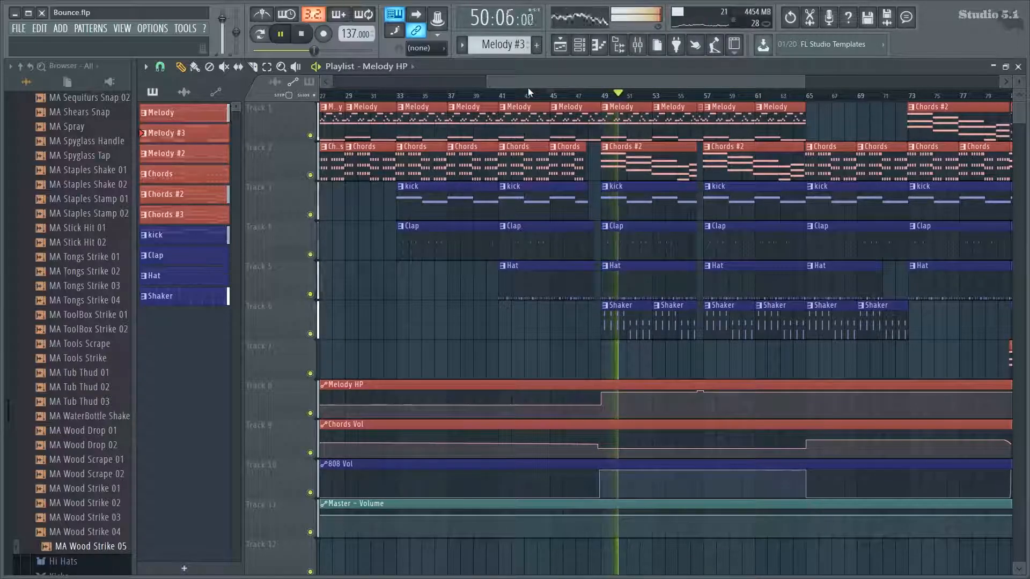
{"action": "key", "text": "space"}
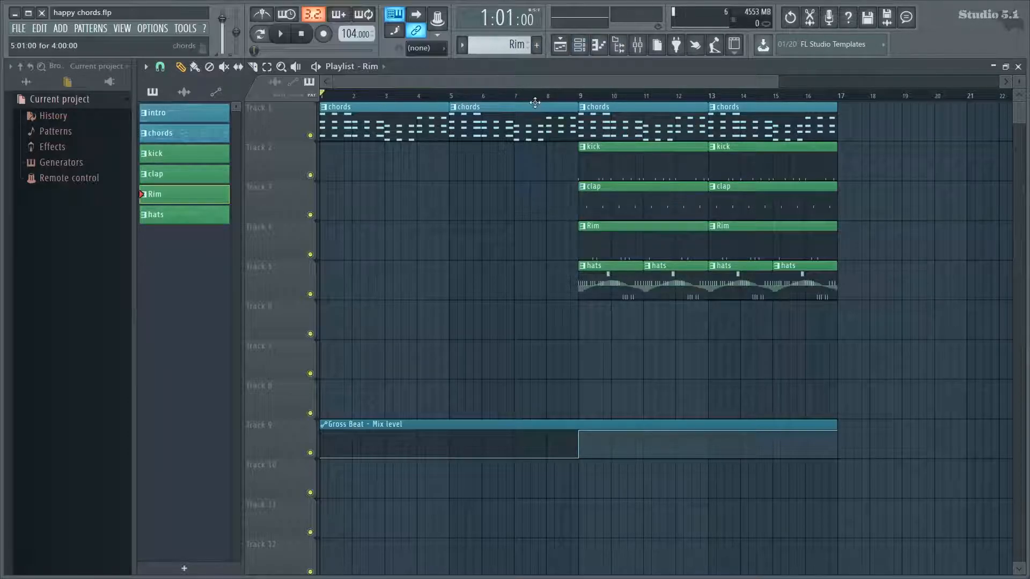
Move the playhead to bar 9 and examine the dry, ER and wet levels of the Drum Room reverb on mixer Insert 1.
{"action": "mouse_move", "coordinate": [447, 99]}
{"action": "left_mouse_down"}
{"action": "mouse_move", "coordinate": [406, 96]}
{"action": "mouse_move", "coordinate": [660, 99]}
{"action": "mouse_move", "coordinate": [570, 99]}
{"action": "mouse_move", "coordinate": [585, 100]}
{"action": "left_mouse_up"}
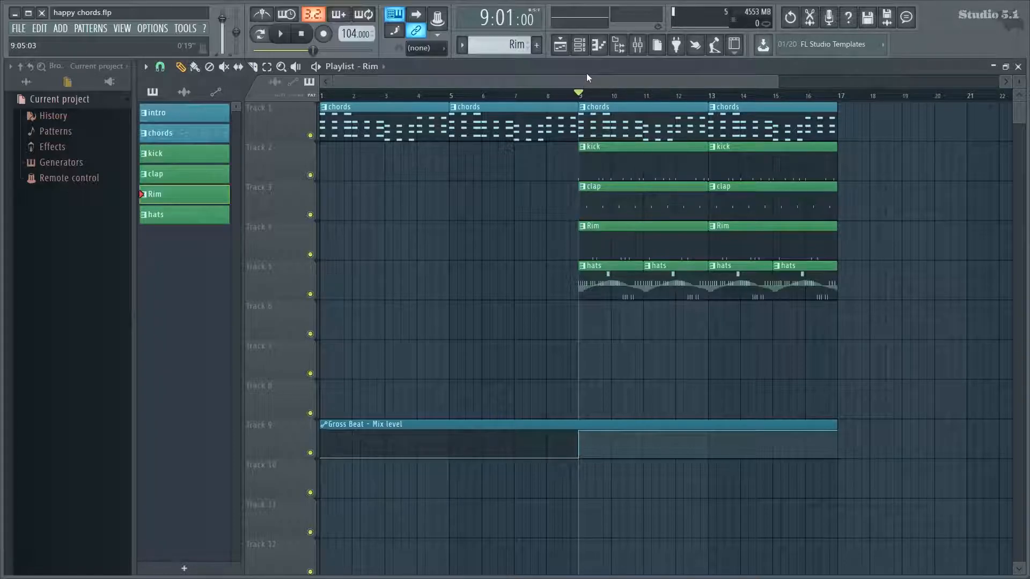
{"action": "left_click", "coordinate": [638, 45]}
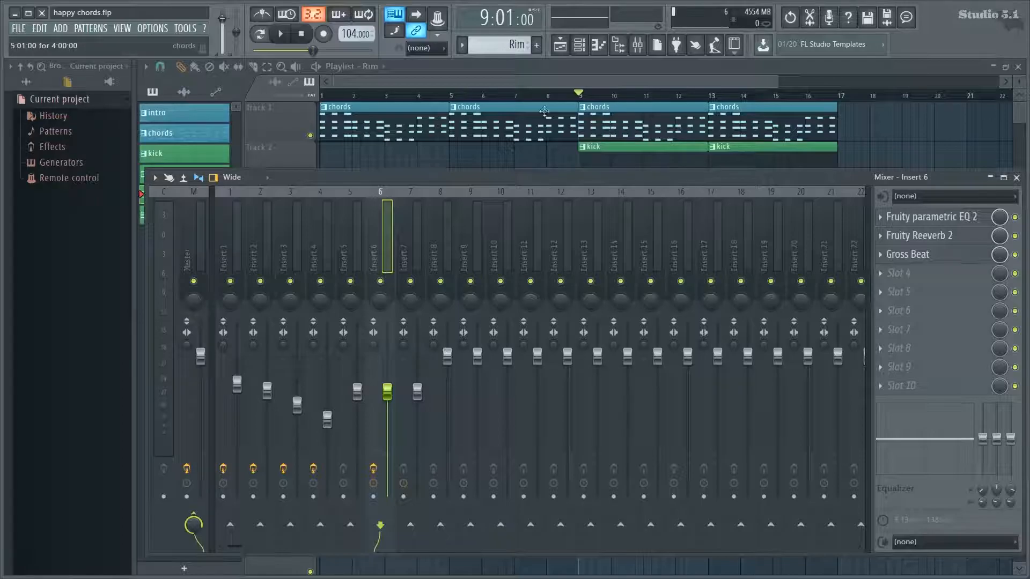
{"action": "left_click", "coordinate": [230, 225]}
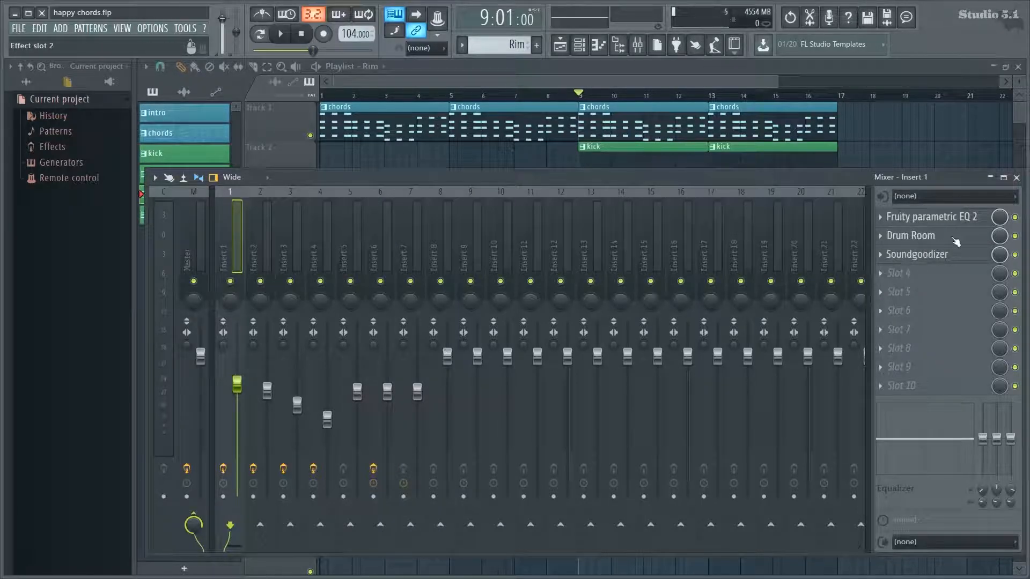
{"action": "left_click", "coordinate": [915, 237]}
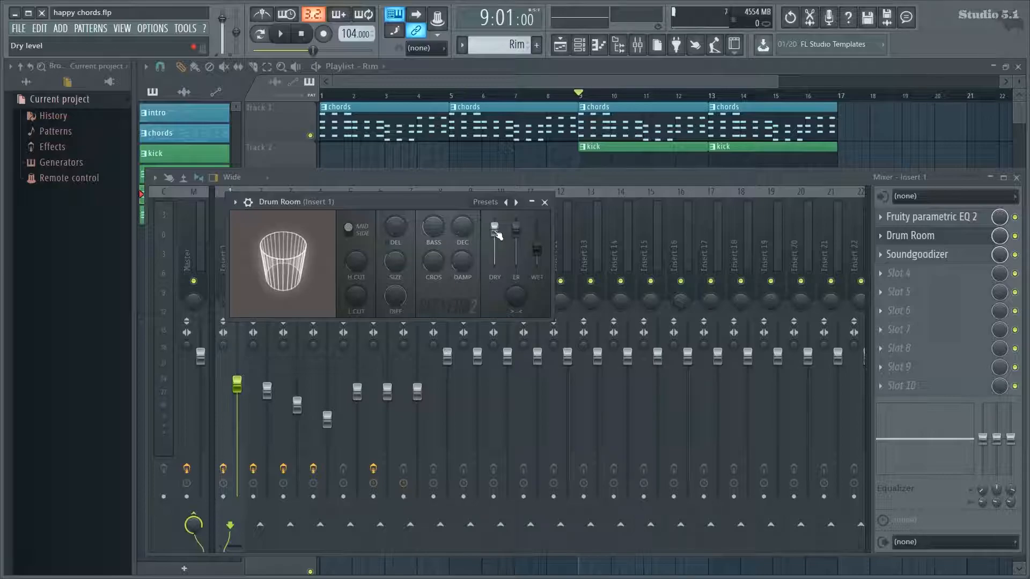
{"action": "left_click", "coordinate": [545, 202]}
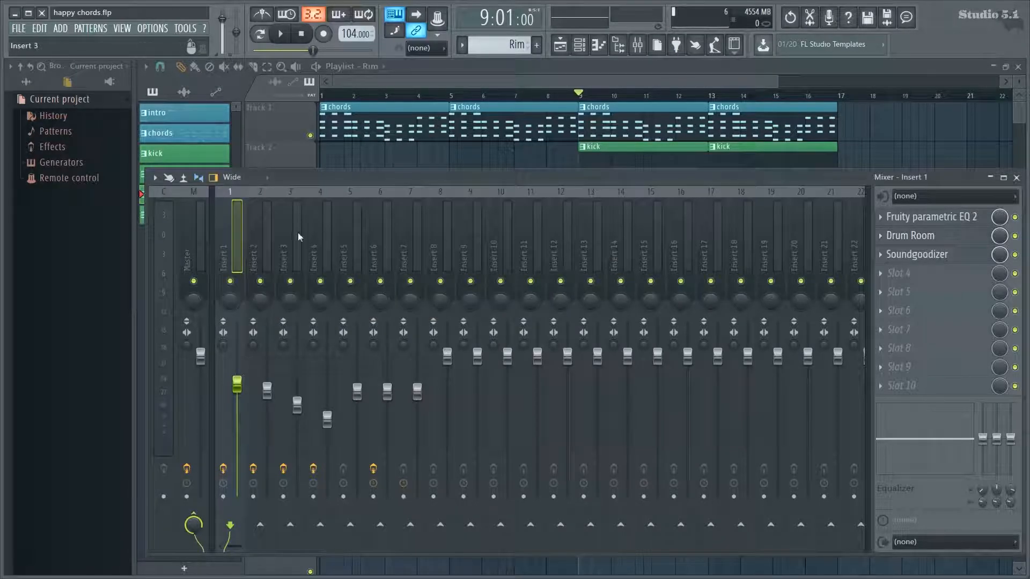
Examine the Drum Room reverb settings on mixer Insert 2, then close the reverb and the mixer.
{"action": "left_click", "coordinate": [270, 230]}
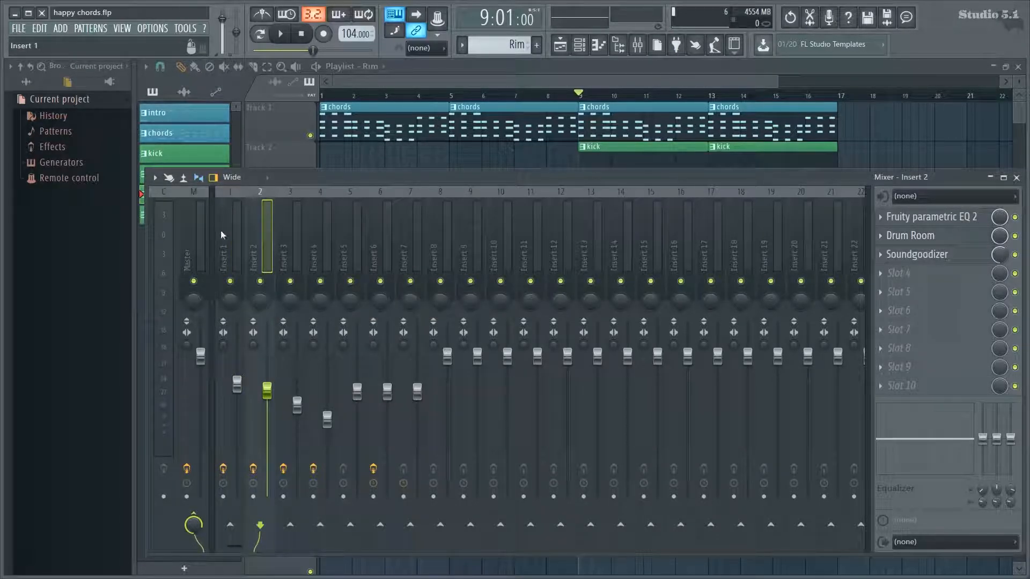
{"action": "left_click_drag", "start_coordinate": [394, 177], "coordinate": [386, 104]}
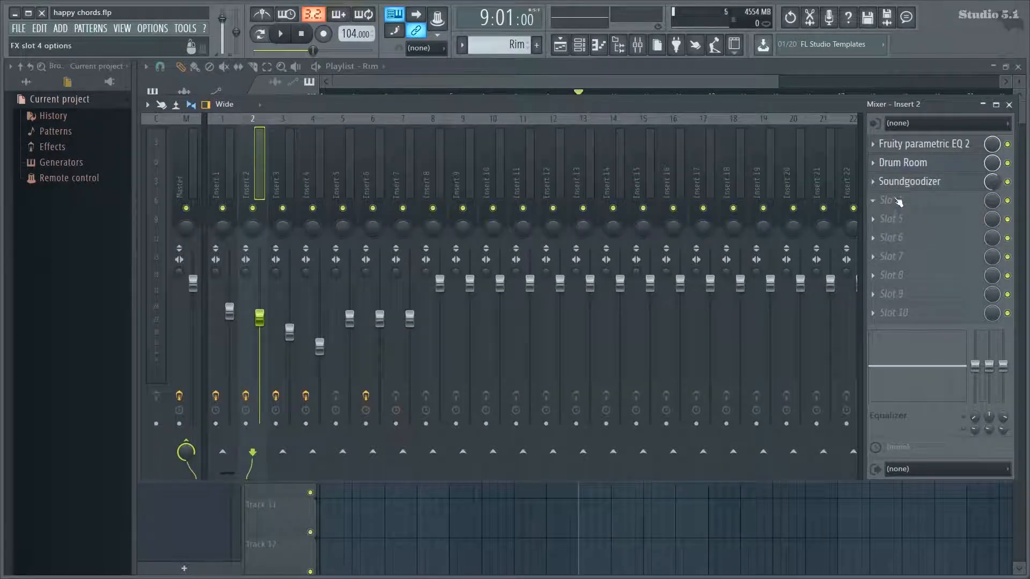
{"action": "left_click", "coordinate": [938, 165]}
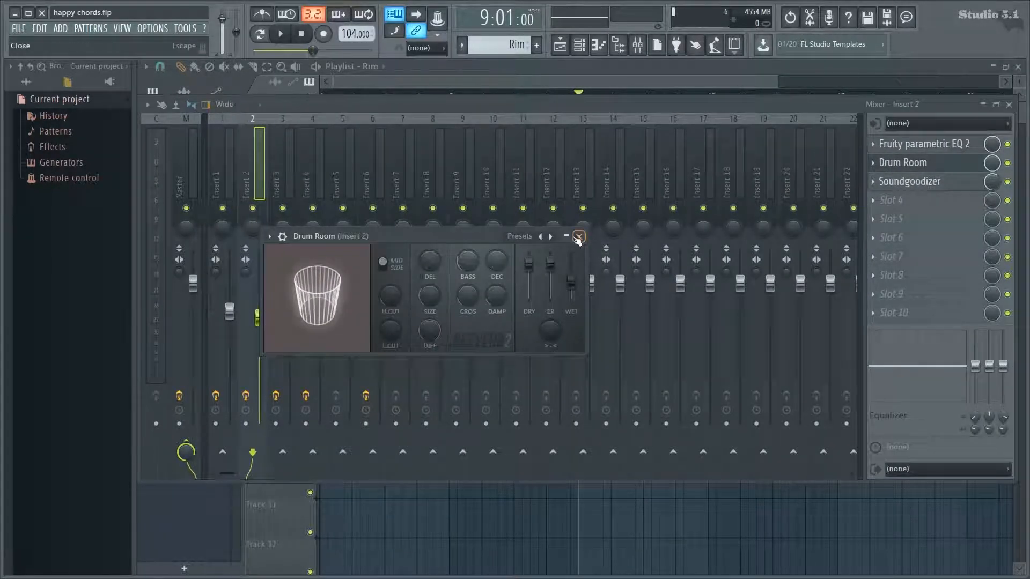
{"action": "left_click", "coordinate": [579, 237]}
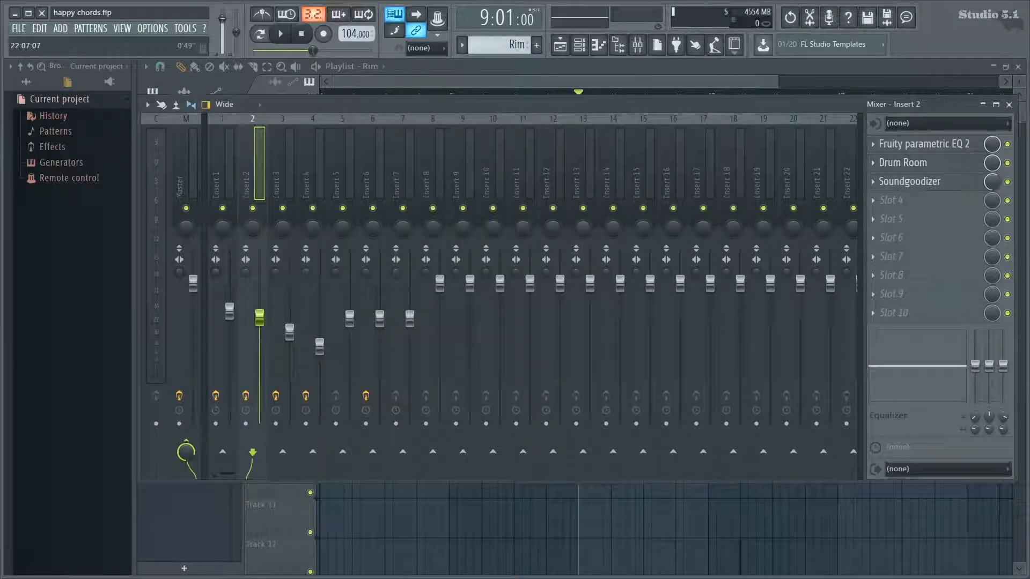
{"action": "left_click", "coordinate": [1009, 105]}
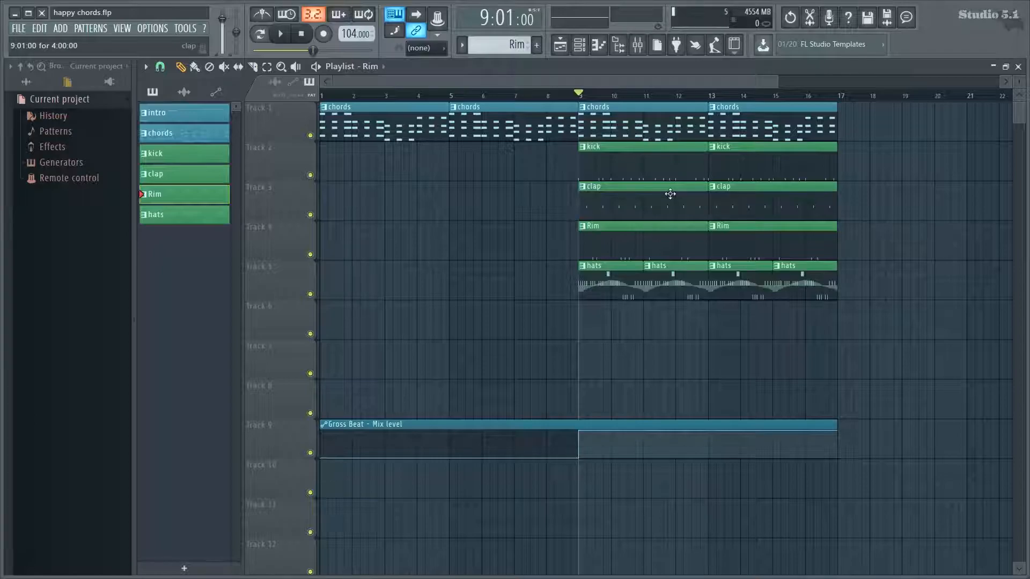
Play the arrangement from bar 5 through the drum entrance at bar 9, then stop playback.
{"action": "left_click_drag", "start_coordinate": [562, 94], "coordinate": [454, 98]}
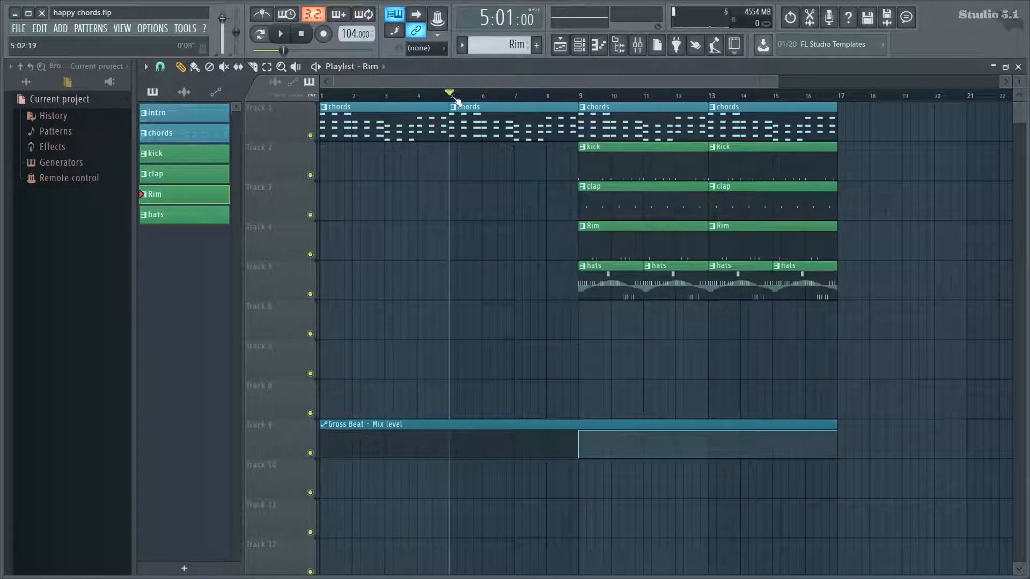
{"action": "key", "text": "space"}
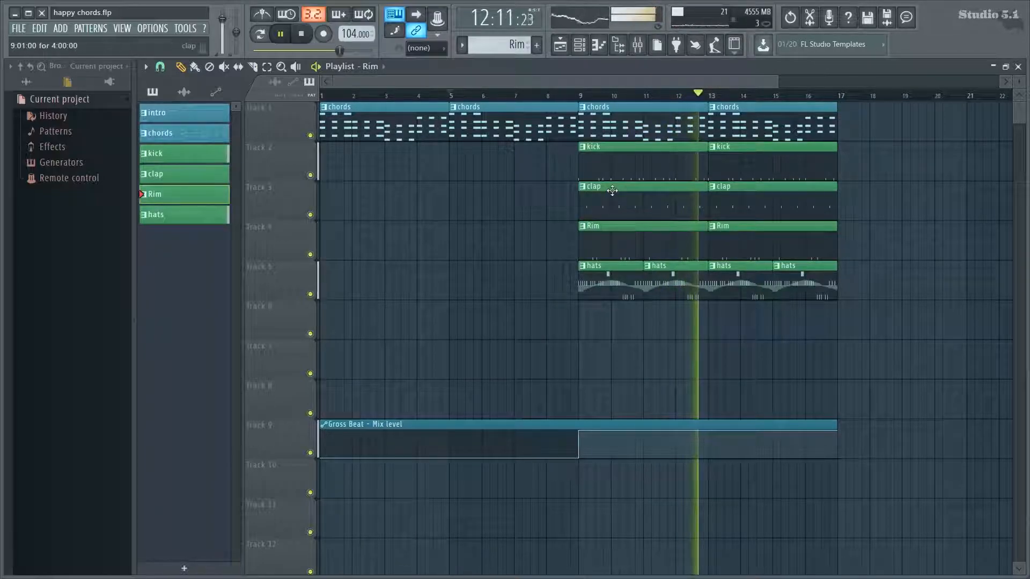
{"action": "key", "text": "space"}
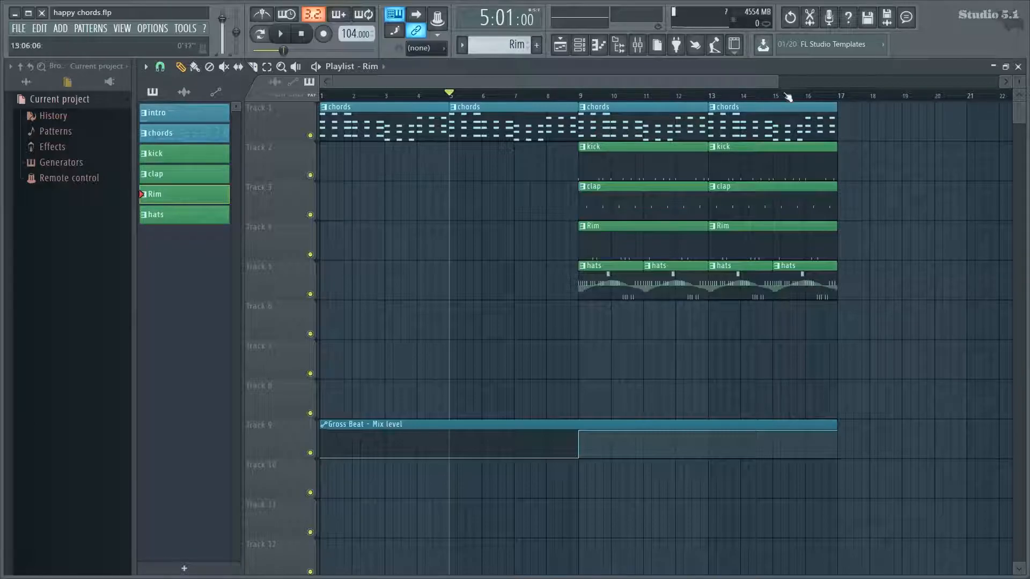
Examine the low cut and treble boost in the Fruity parametric EQ 2 on mixer Insert 2, then return to the playlist.
{"action": "left_click_drag", "start_coordinate": [777, 82], "coordinate": [967, 83]}
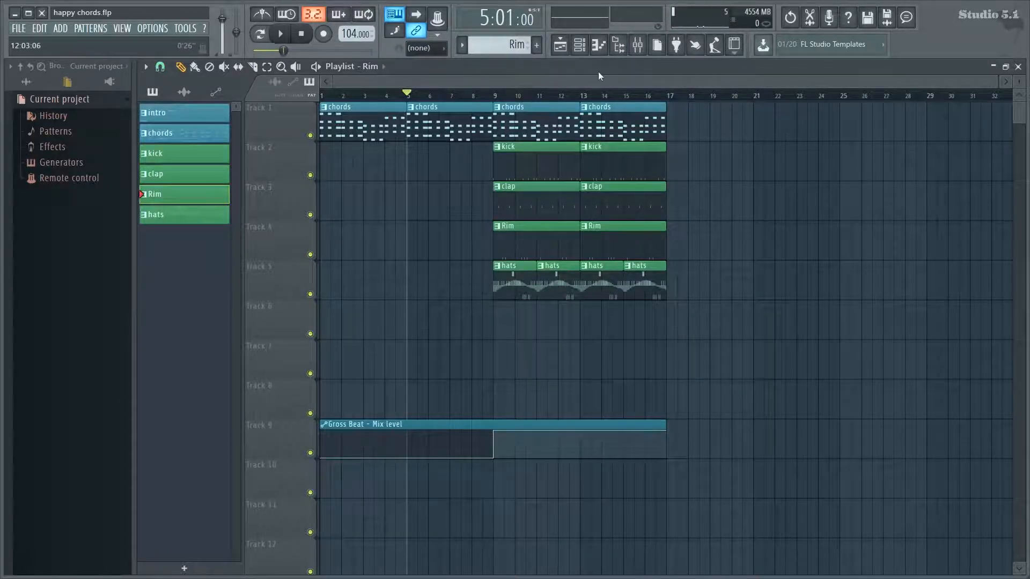
{"action": "left_click", "coordinate": [637, 45]}
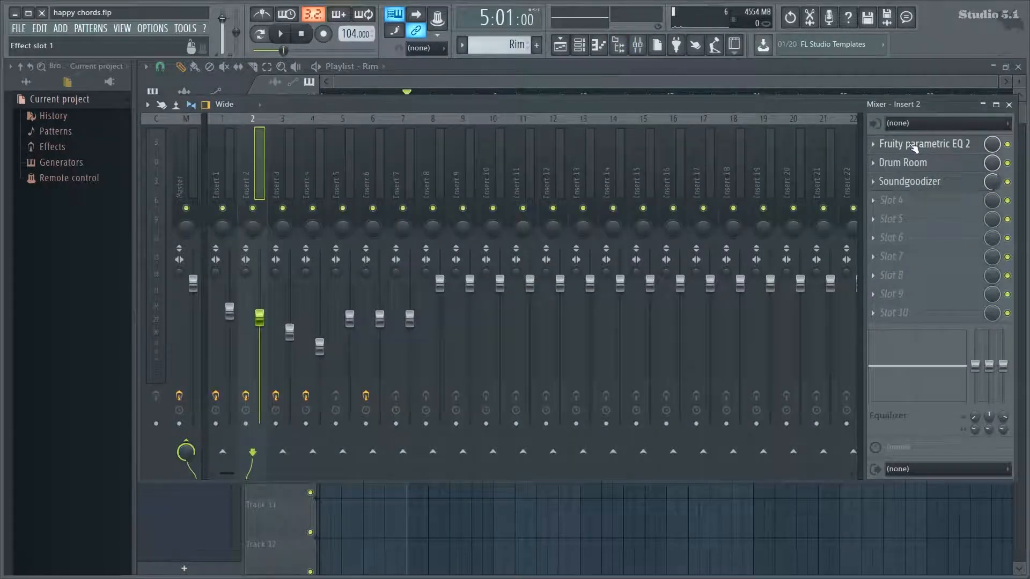
{"action": "left_click", "coordinate": [914, 145]}
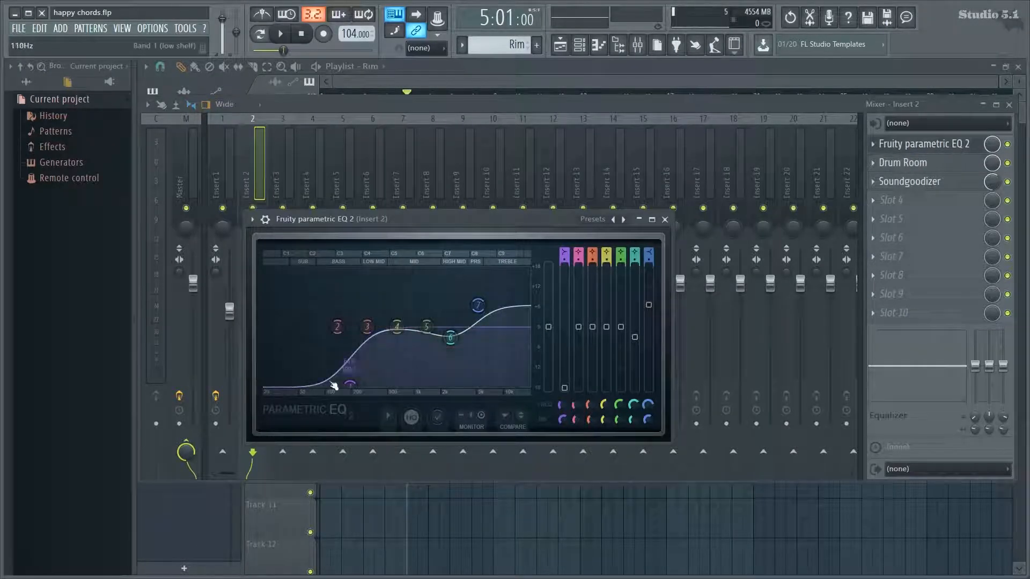
{"action": "left_click", "coordinate": [665, 220]}
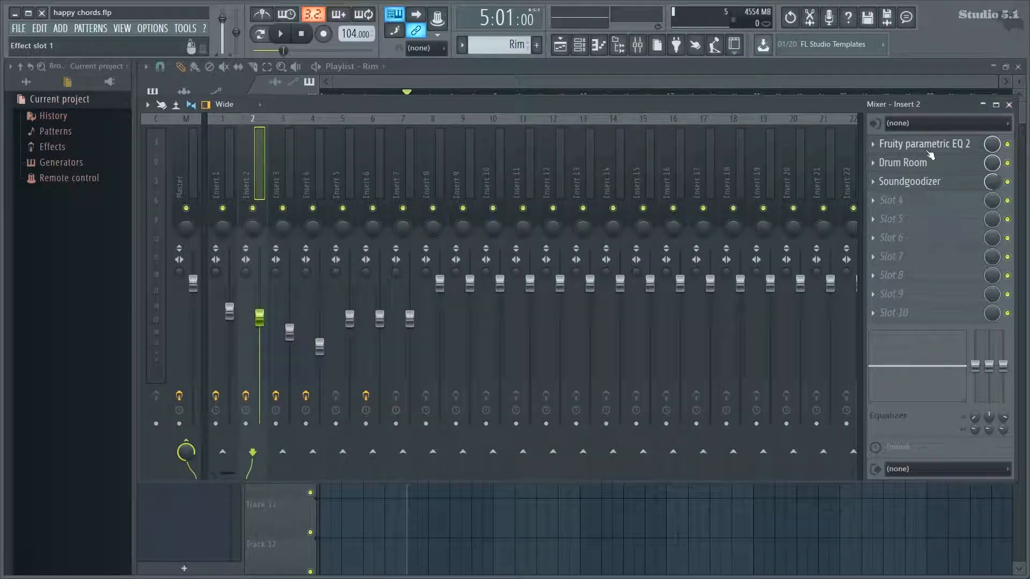
{"action": "left_click", "coordinate": [924, 144]}
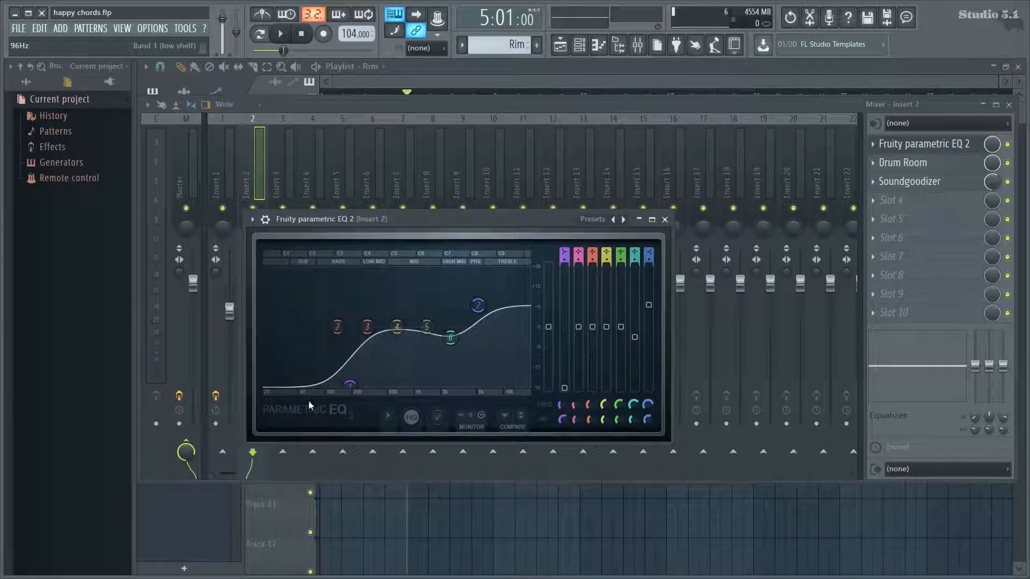
{"action": "left_click", "coordinate": [665, 220]}
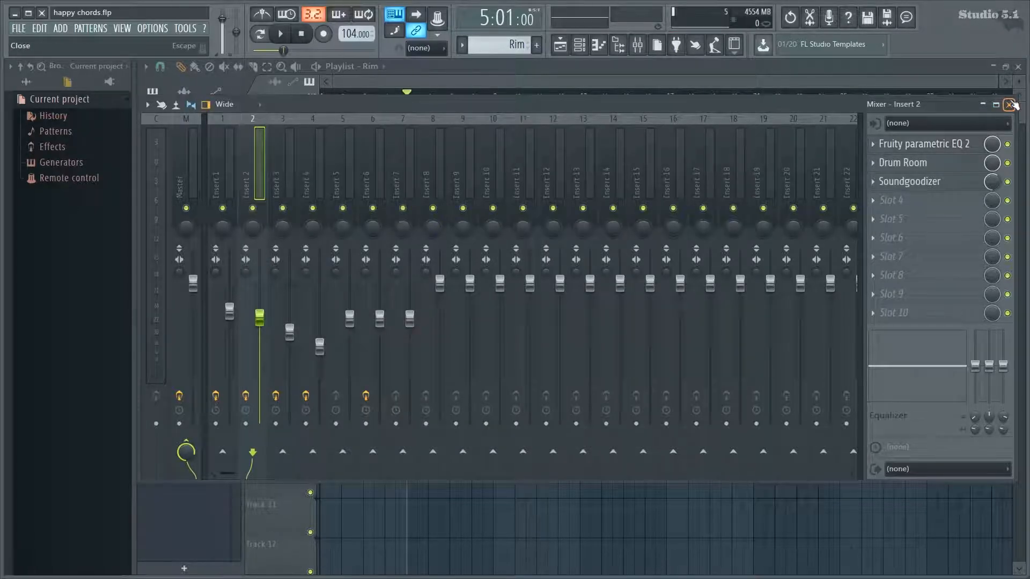
{"action": "left_click", "coordinate": [1009, 104]}
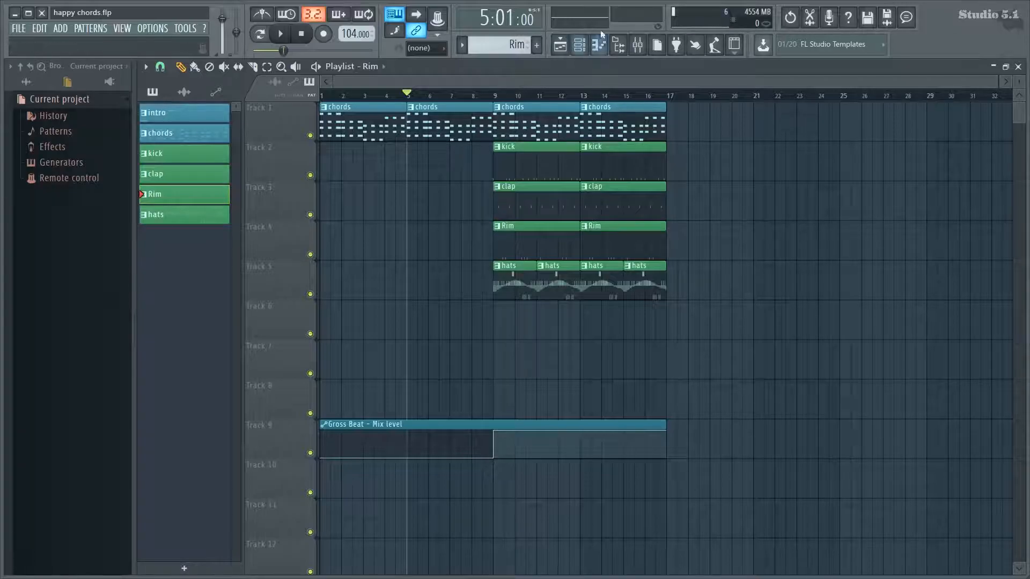
Examine the Fruity parametric EQ 2 curve on mixer Insert 1, then close the equalizer.
{"action": "left_click", "coordinate": [638, 45]}
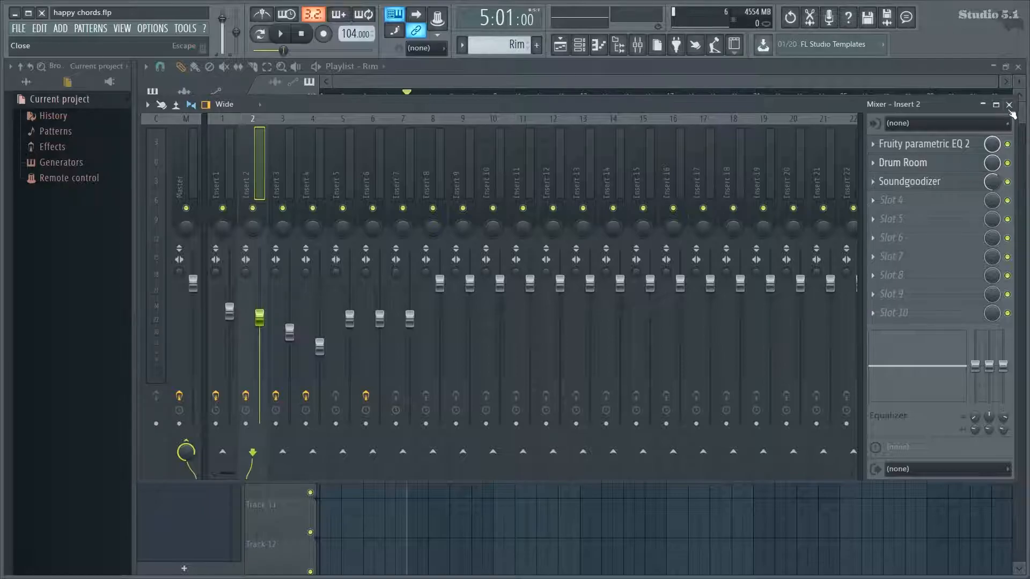
{"action": "left_click", "coordinate": [1009, 105]}
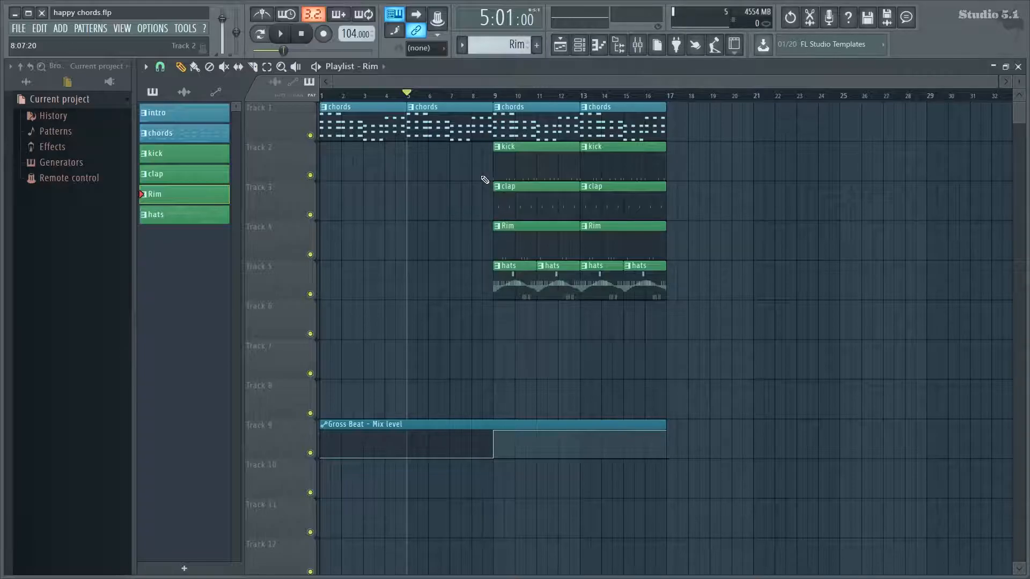
{"action": "left_click", "coordinate": [637, 46]}
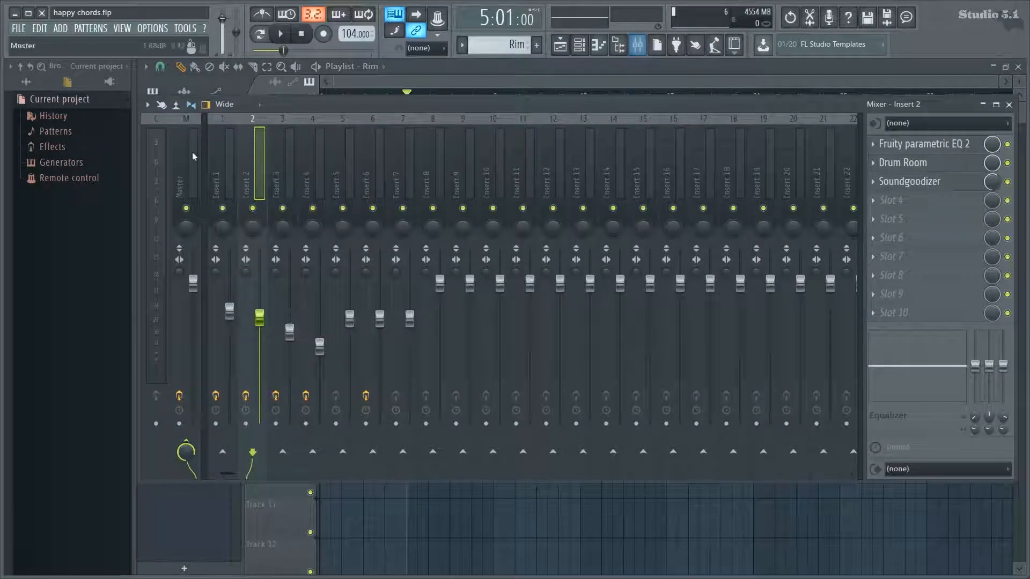
{"action": "left_click", "coordinate": [225, 154]}
{"action": "left_click", "coordinate": [923, 145]}
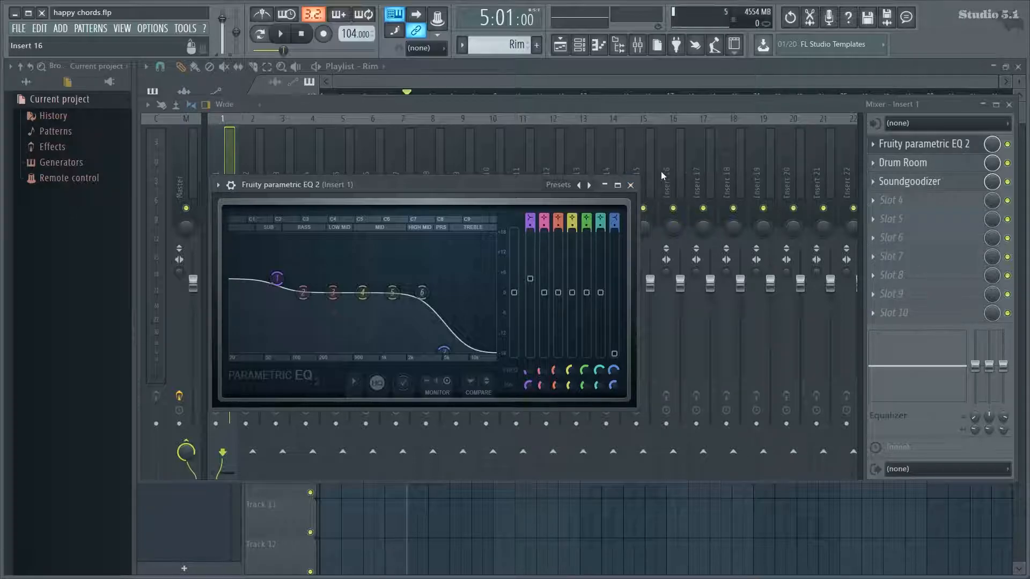
{"action": "left_click", "coordinate": [631, 185]}
Add Fruity parametric EQ 2 to the Master track's first slot and shape band 1 into a steep low cut at the lowest sub frequencies.
{"action": "left_click", "coordinate": [184, 159]}
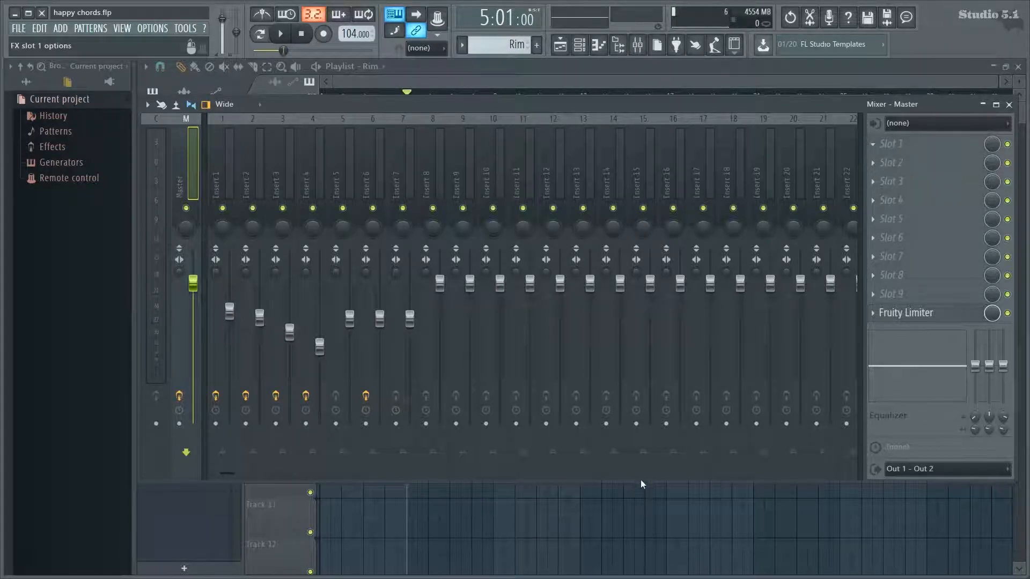
{"action": "left_click", "coordinate": [755, 69]}
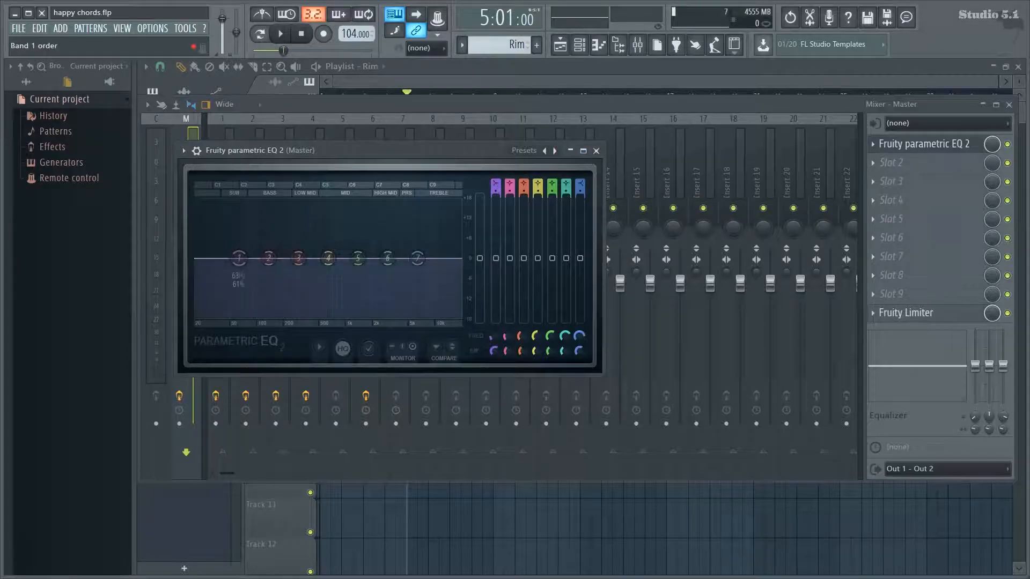
{"action": "left_click_drag", "start_coordinate": [239, 258], "coordinate": [205, 316]}
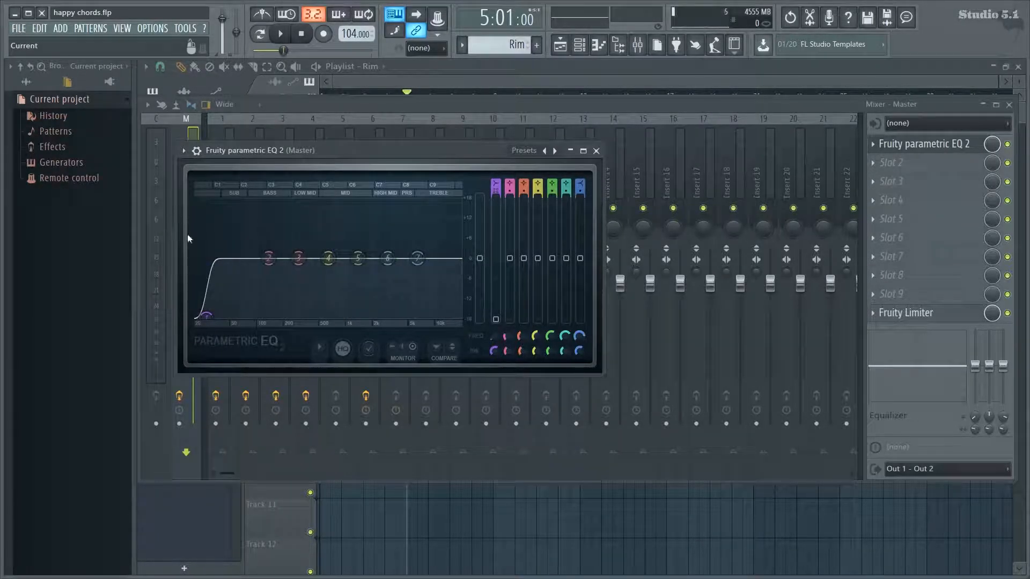
{"action": "left_click_drag", "start_coordinate": [204, 315], "coordinate": [206, 315]}
Turn band 7 of the Master equalizer into a Steep 8 high cut at the extreme treble end, then close the equalizer.
{"action": "left_click_drag", "start_coordinate": [420, 260], "coordinate": [426, 257]}
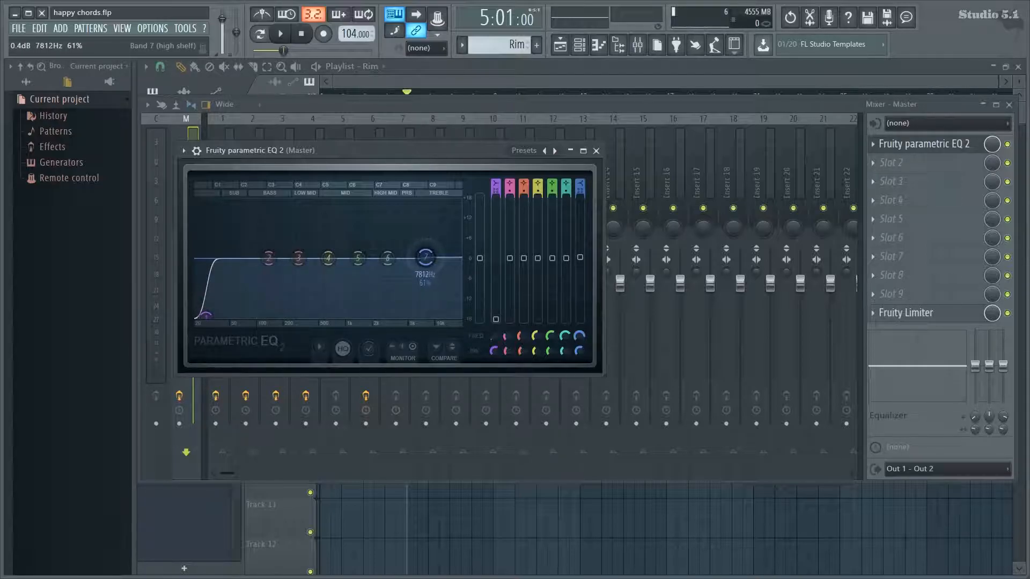
{"action": "left_click", "coordinate": [581, 191]}
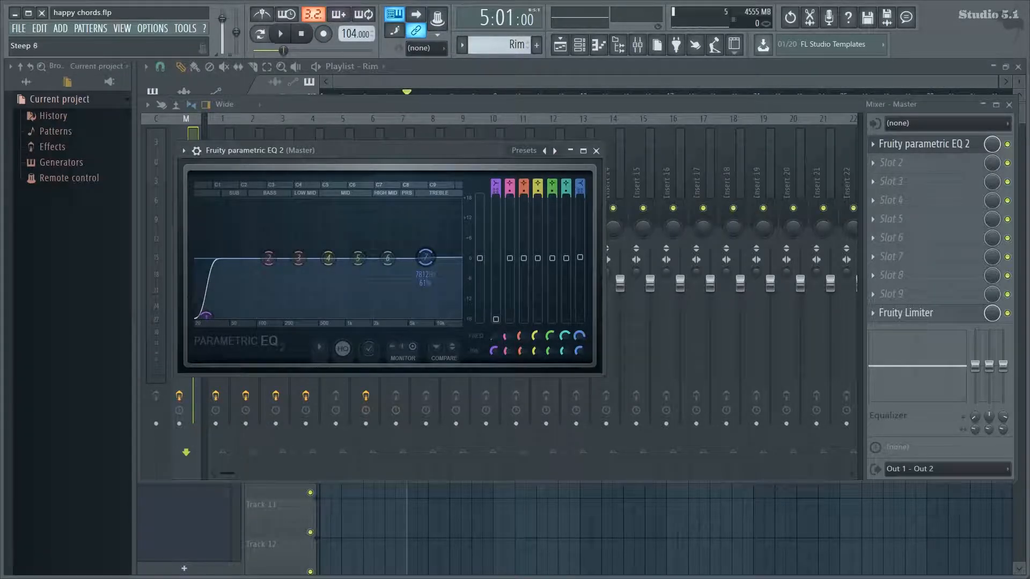
{"action": "left_click_drag", "start_coordinate": [425, 257], "coordinate": [459, 315]}
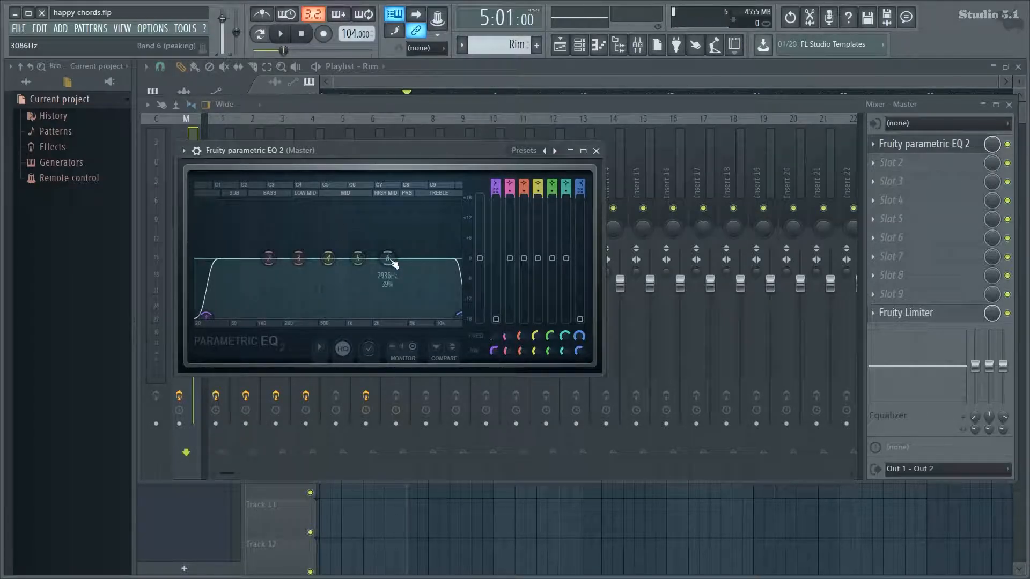
{"action": "left_click_drag", "start_coordinate": [461, 313], "coordinate": [462, 315]}
{"action": "left_click", "coordinate": [596, 150]}
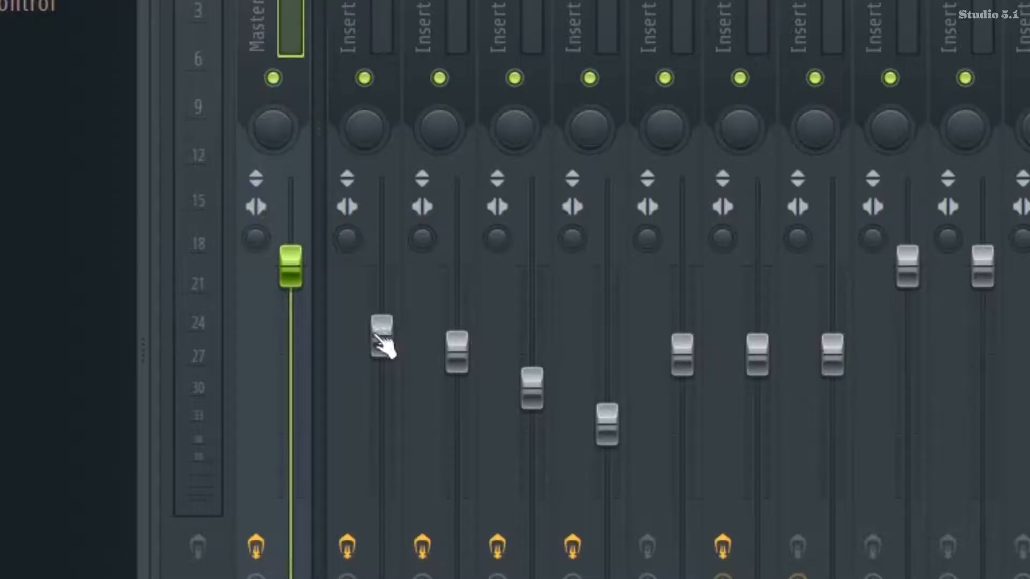
Raise the Insert 1 fader well above the other tracks and play the arrangement from bar 9.
{"action": "left_click_drag", "start_coordinate": [230, 313], "coordinate": [229, 249]}
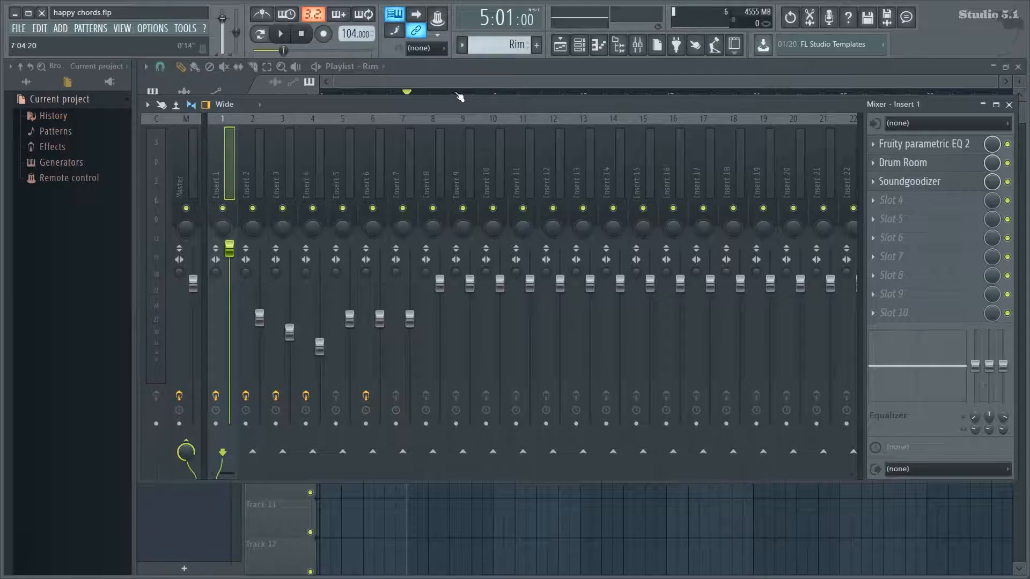
{"action": "left_click", "coordinate": [451, 95]}
{"action": "left_click_drag", "start_coordinate": [454, 97], "coordinate": [495, 95]}
{"action": "key", "text": "space"}
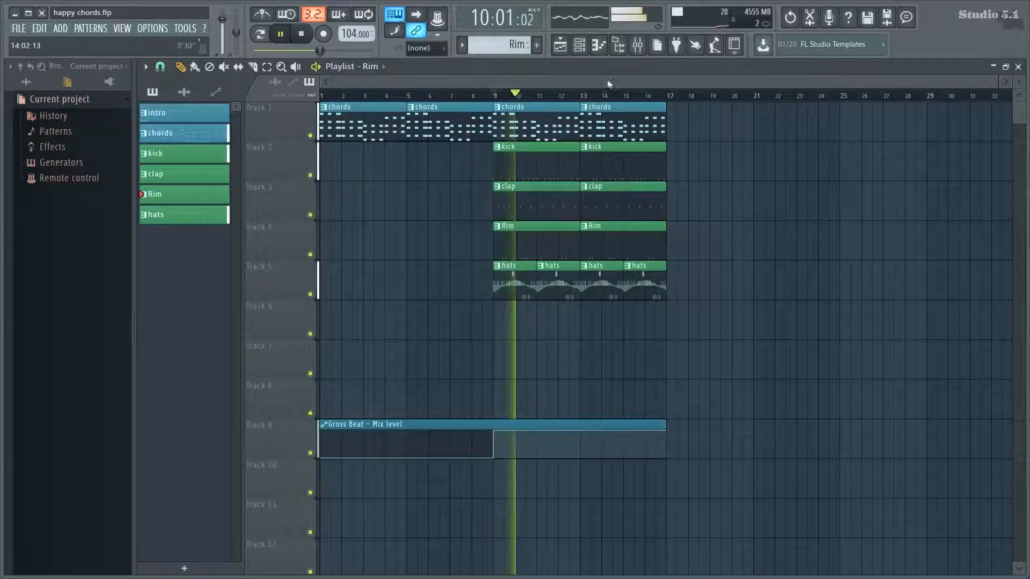
Watch the mixer meters during playback, lower the Insert 1 fader to just above Insert 2's, then stop playback and close the mixer.
{"action": "left_click", "coordinate": [643, 49]}
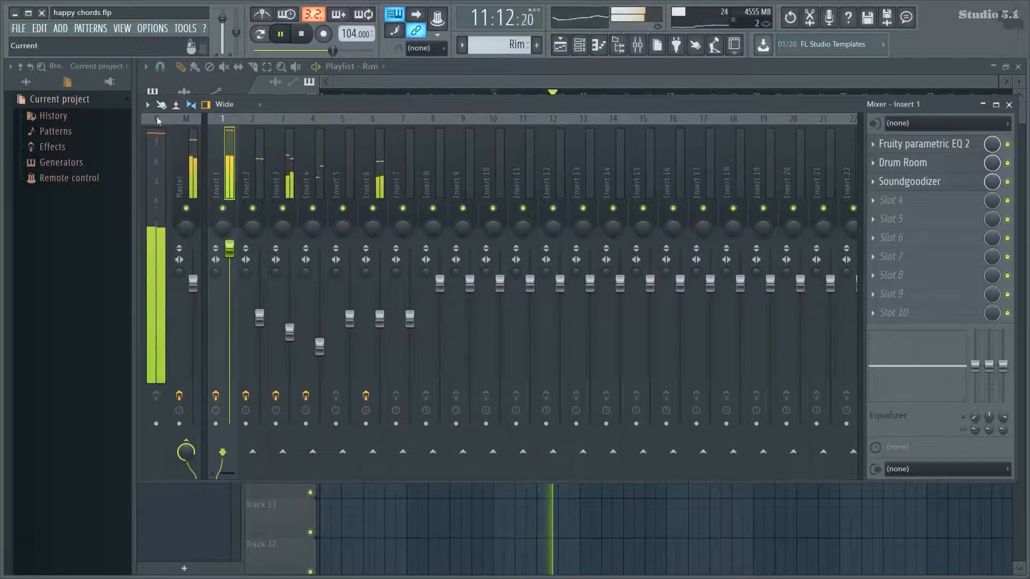
{"action": "left_click_drag", "start_coordinate": [228, 269], "coordinate": [227, 334]}
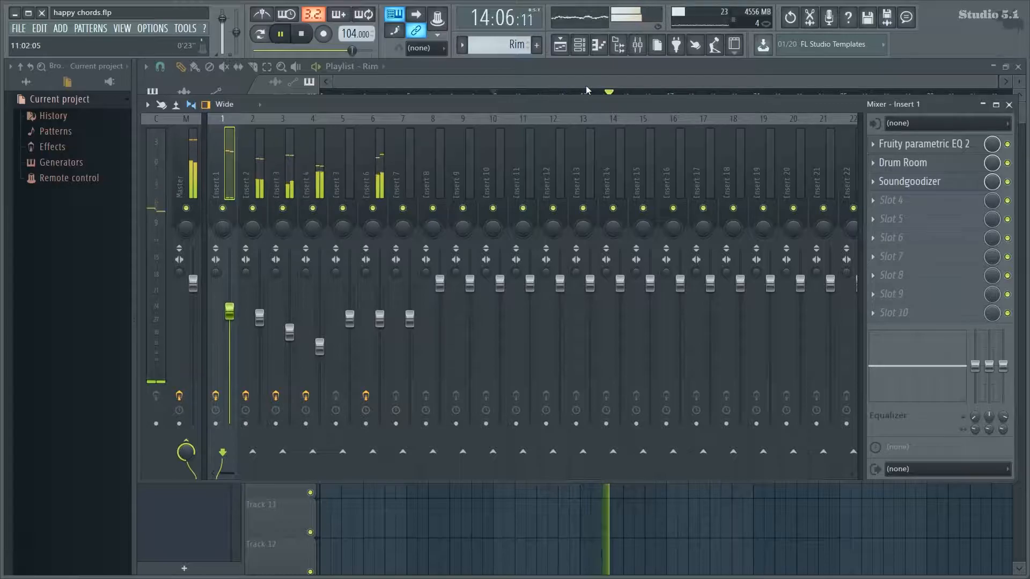
{"action": "key", "text": "space"}
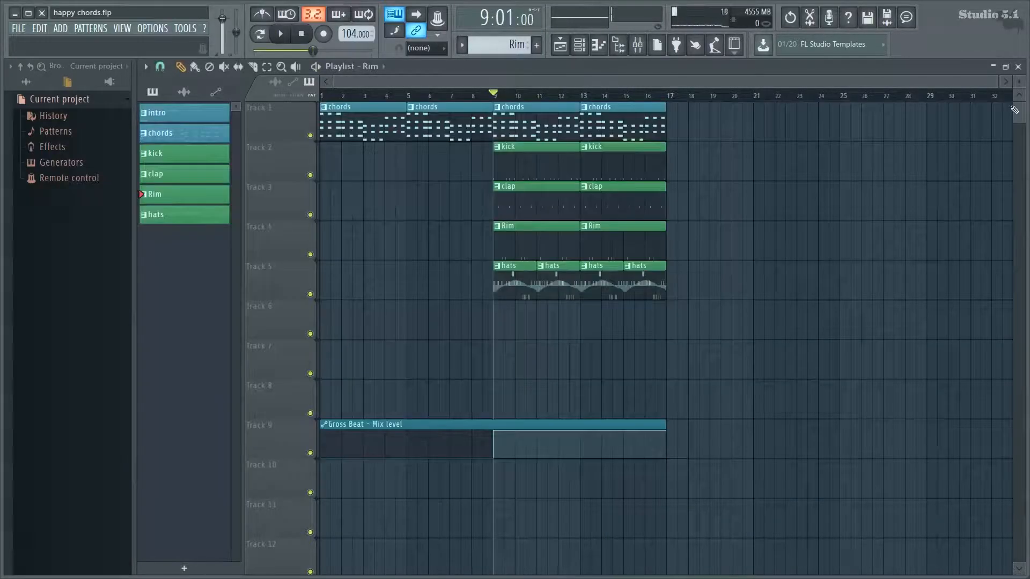
{"action": "left_click", "coordinate": [1009, 105]}
Reopen the mixer and move its window down to uncover the playlist's bar ruler and the chords clips.
{"action": "left_click", "coordinate": [641, 54]}
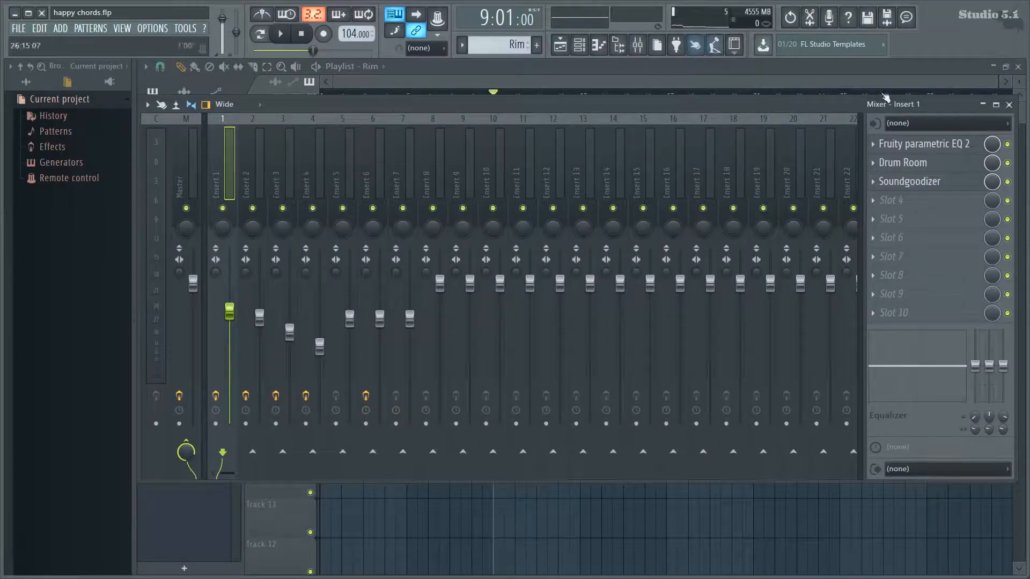
{"action": "left_click", "coordinate": [1010, 104]}
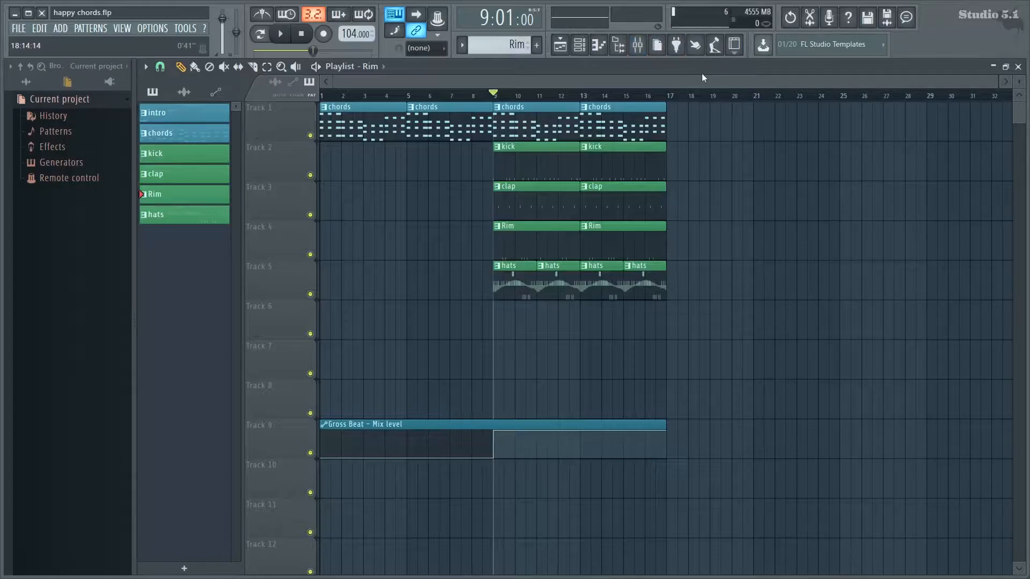
{"action": "left_click", "coordinate": [639, 47]}
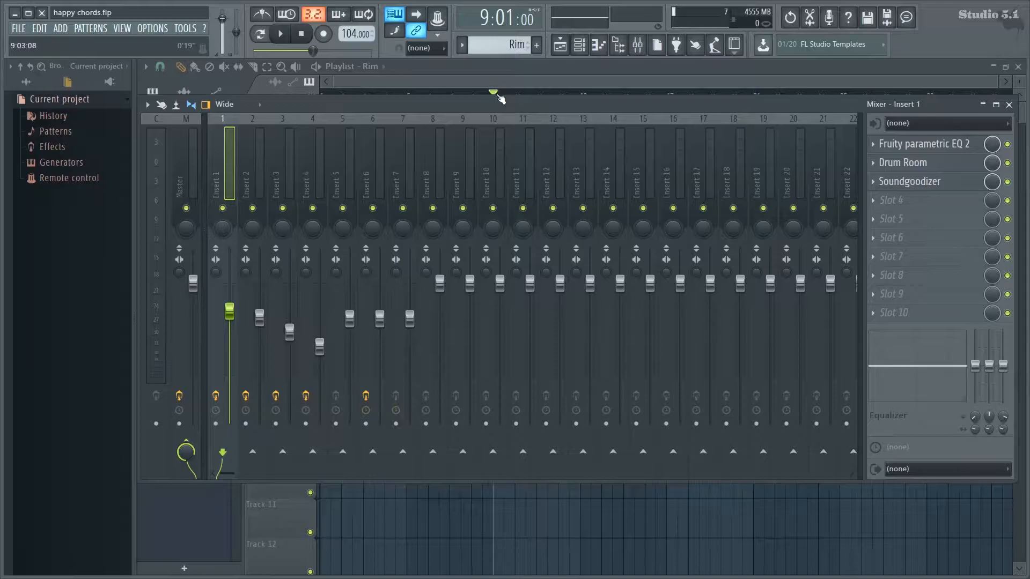
{"action": "left_click_drag", "start_coordinate": [501, 99], "coordinate": [507, 123]}
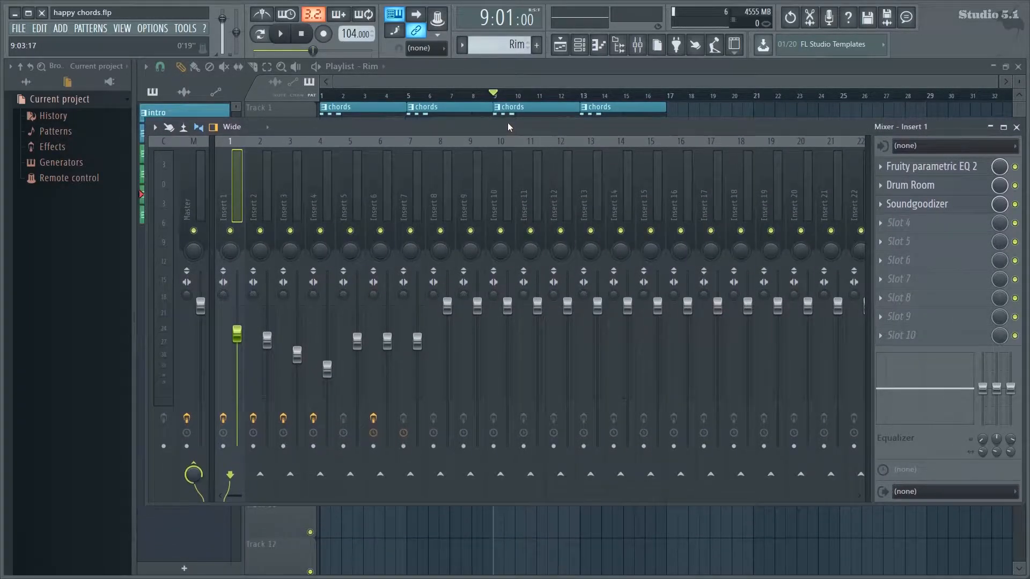